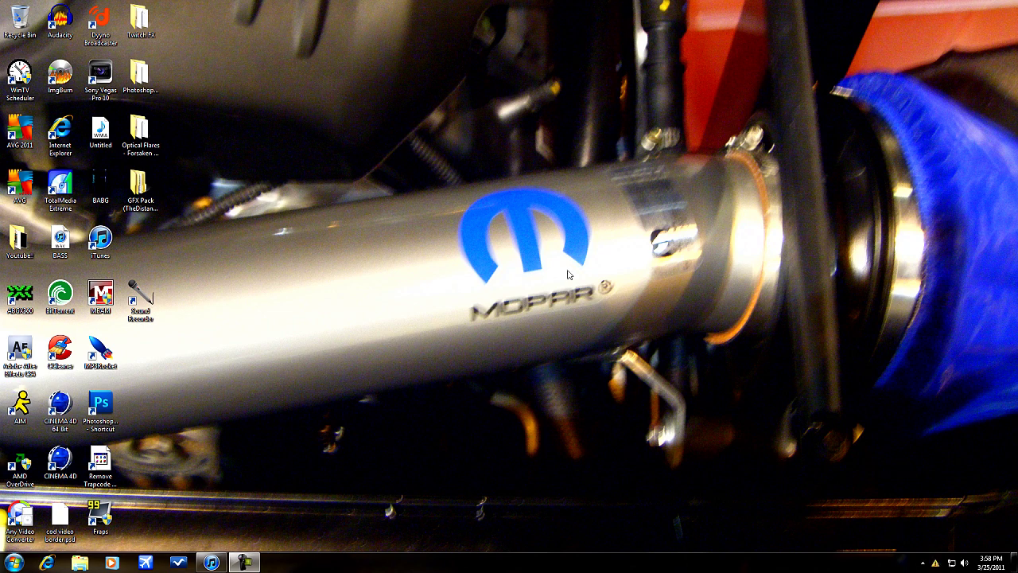
Move the Sound Recorder shortcut up one row beside iTunes and show the speaker volume panel
left_click_drag(147, 303, 182, 252)
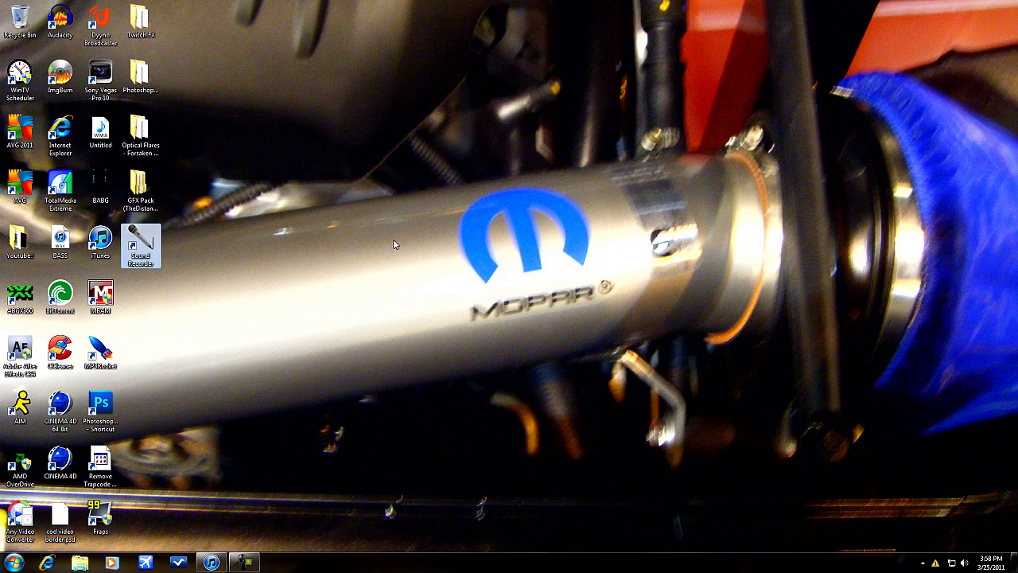
left_click(965, 563)
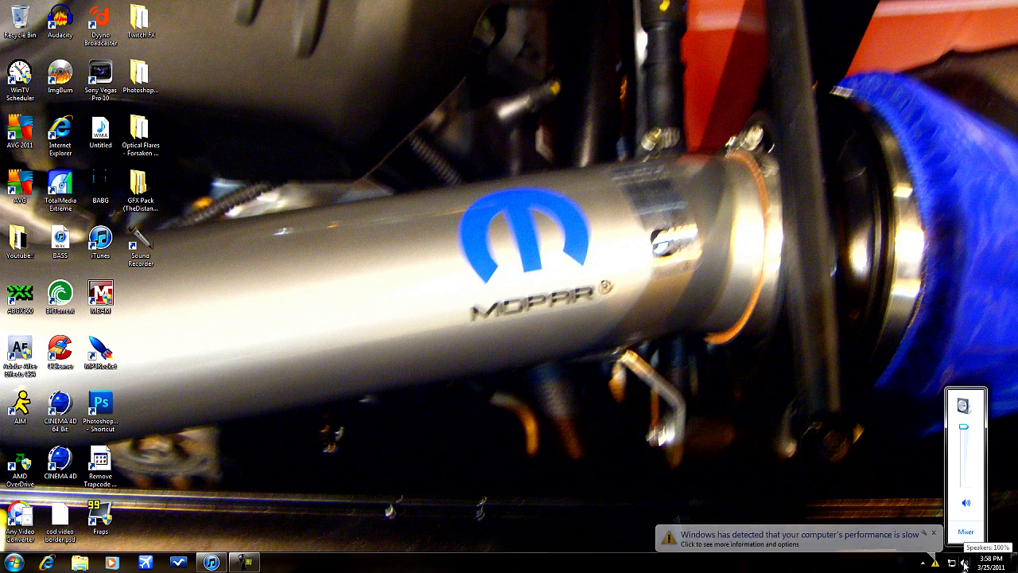
Bring up the Volume Mixer and the Realtek Speakers Properties, positioning both windows on screen
left_click(935, 532)
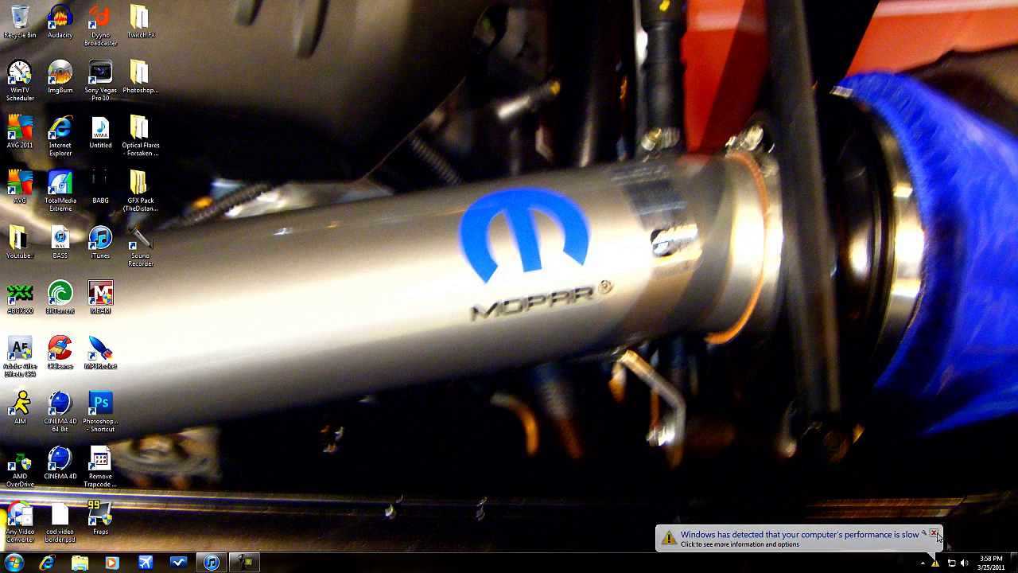
left_click(964, 562)
left_click(964, 562)
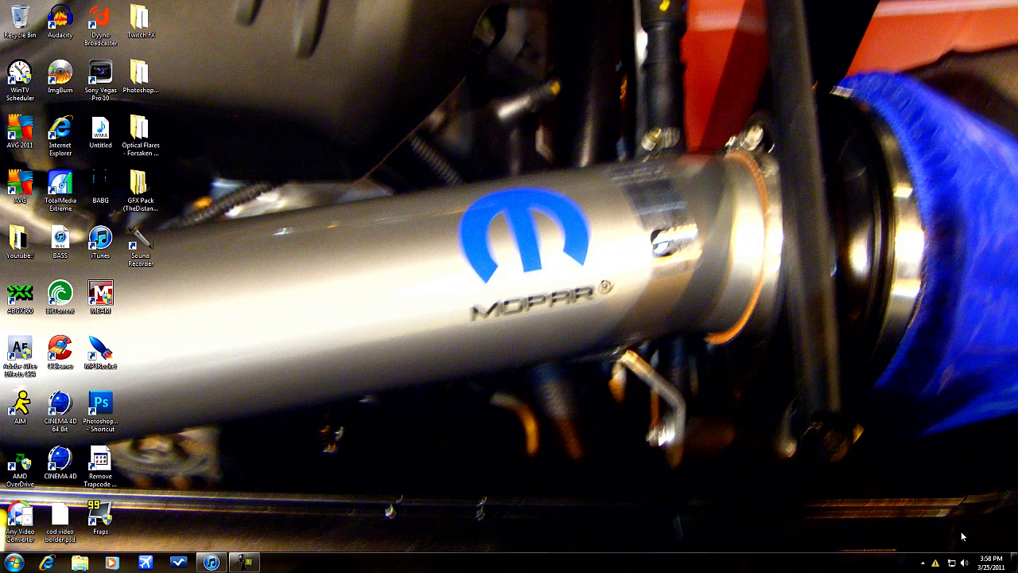
left_click_drag(793, 366, 744, 268)
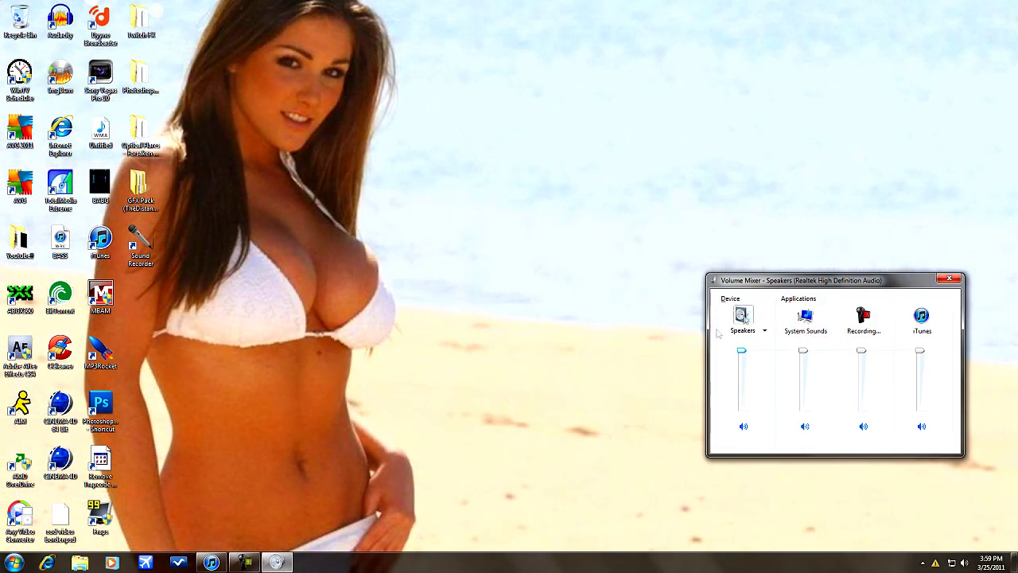
left_click(742, 316)
left_click_drag(214, 142, 471, 117)
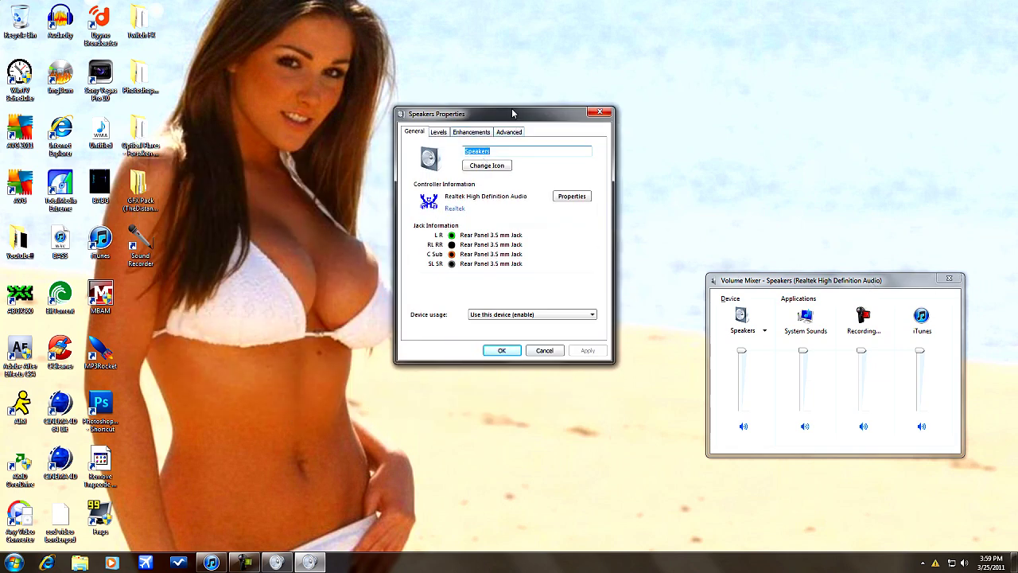
Enable the Equalizer enhancement with the # Bass Booster setting
left_click(461, 135)
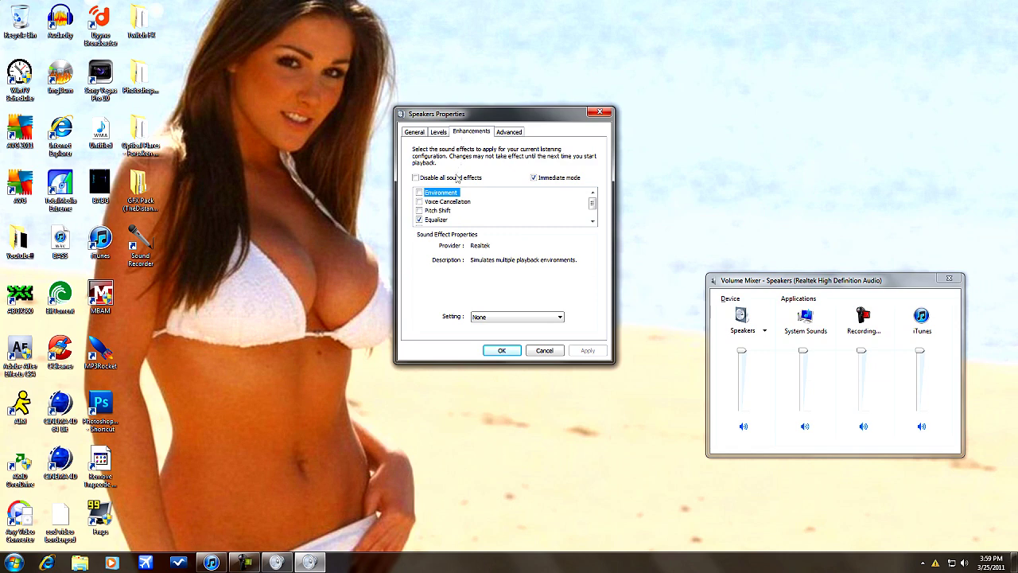
left_click(437, 220)
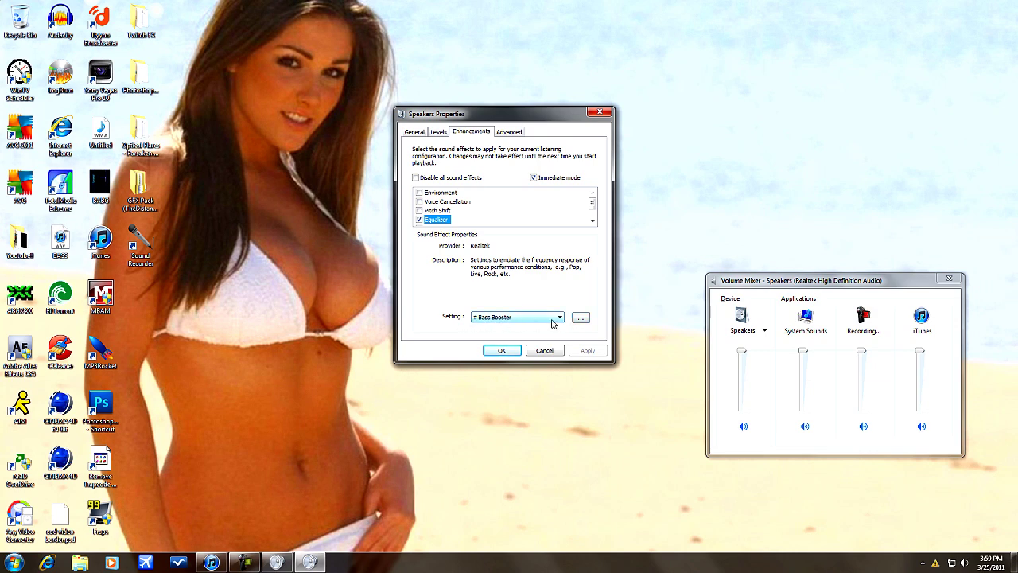
left_click(555, 319)
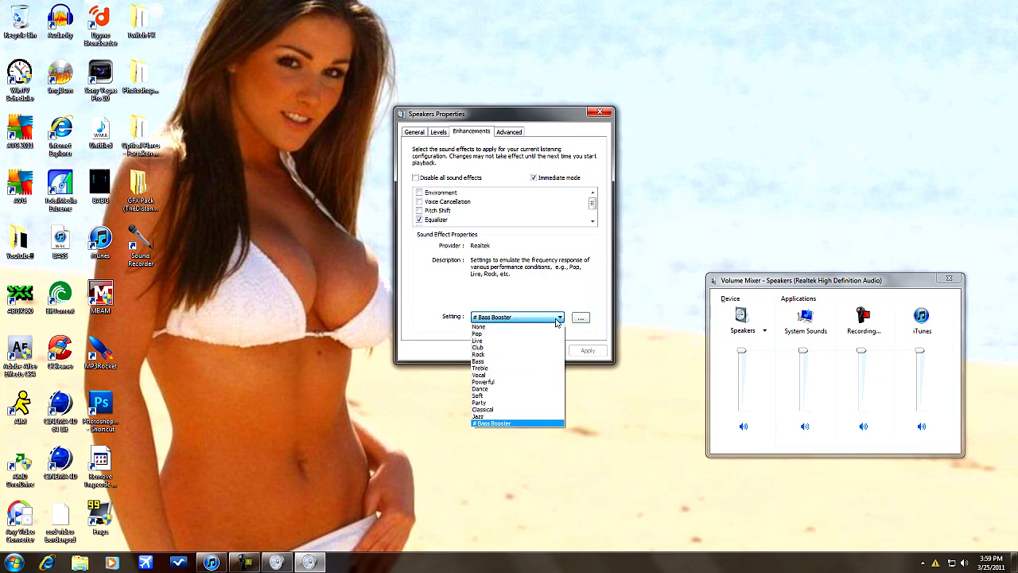
left_click(485, 362)
Minimize iTunes so the speaker properties stay in view
left_click(210, 563)
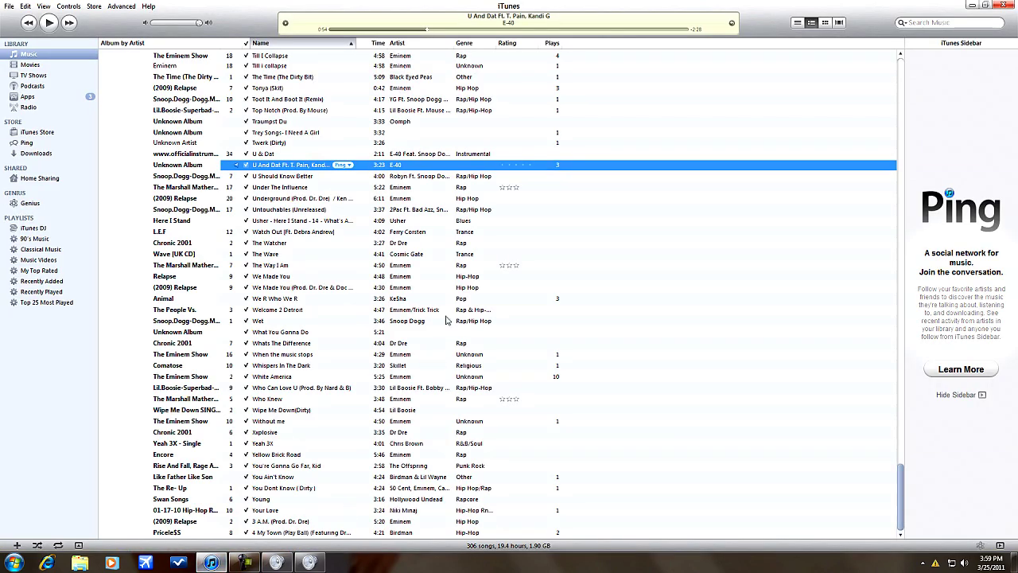
left_click(309, 563)
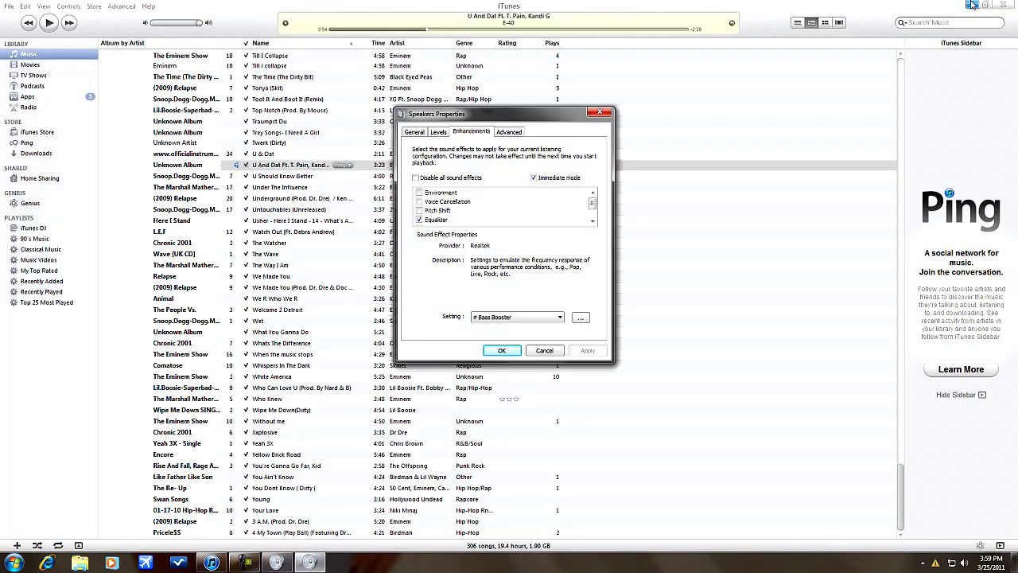
left_click(972, 5)
Reset the Graphic EQ to flat, then raise the 62 Hz, 31 Hz, 125 Hz and 2k bands
left_click(581, 317)
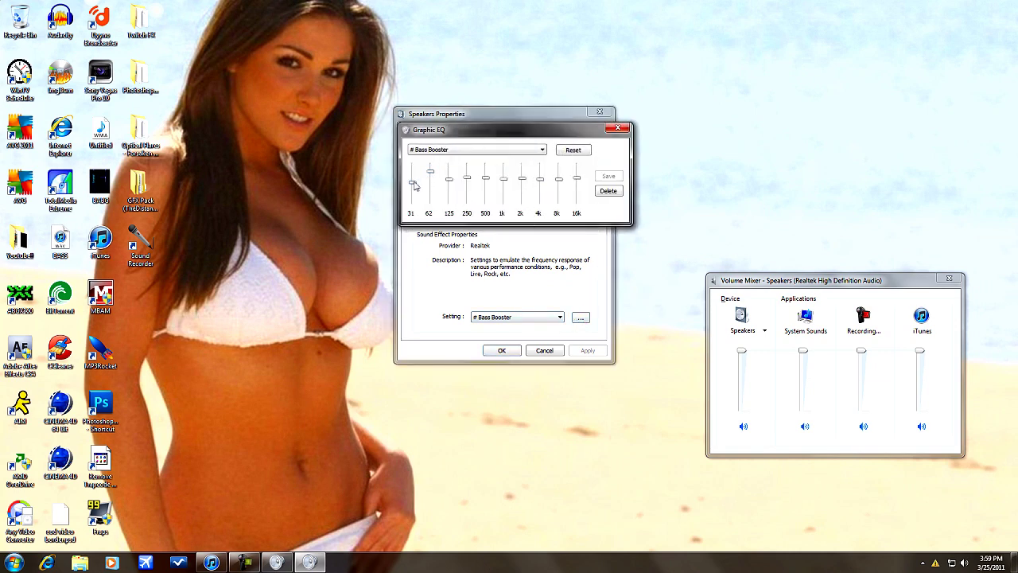
left_click(574, 150)
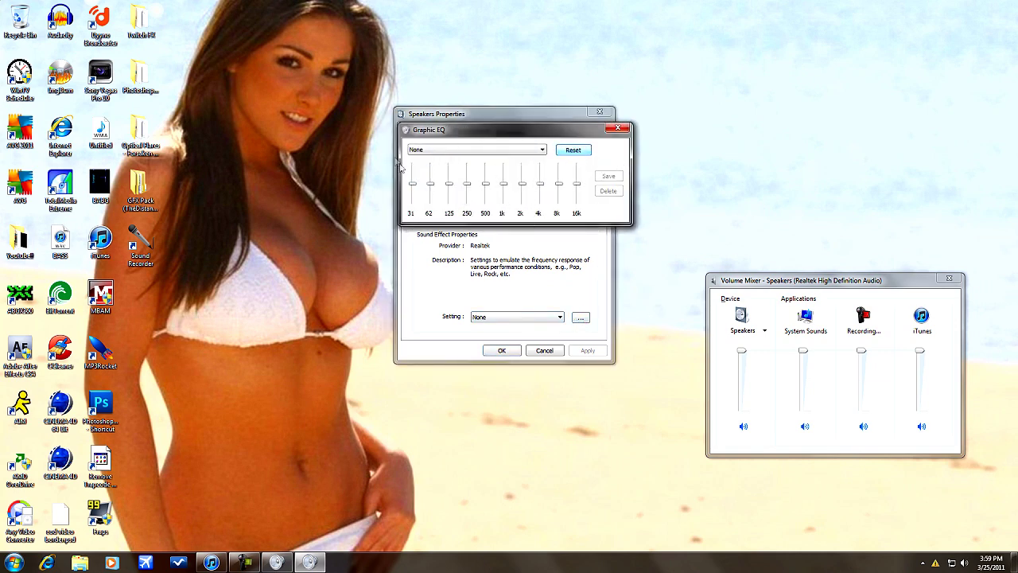
left_click_drag(436, 131, 433, 94)
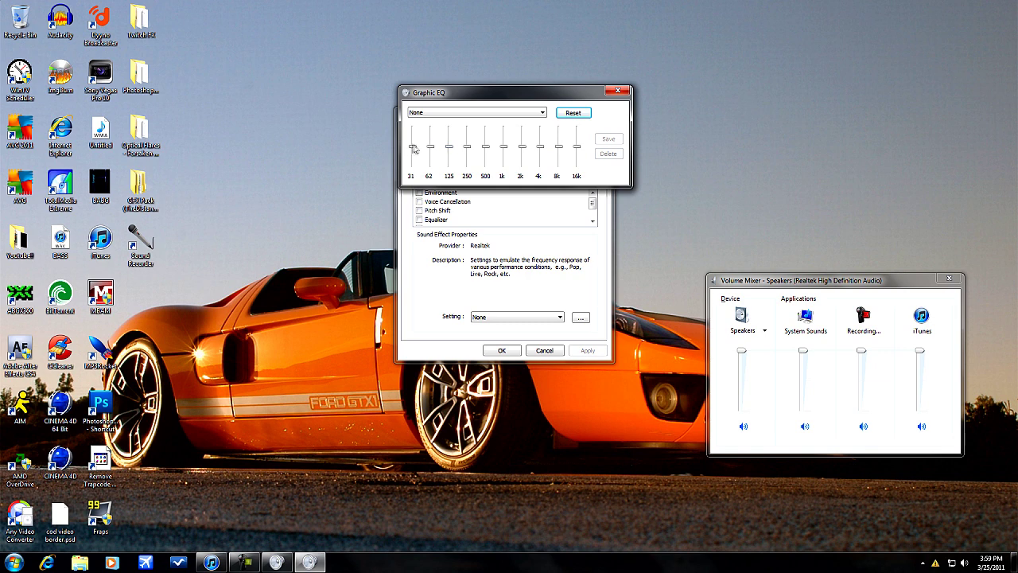
left_click_drag(431, 149, 431, 136)
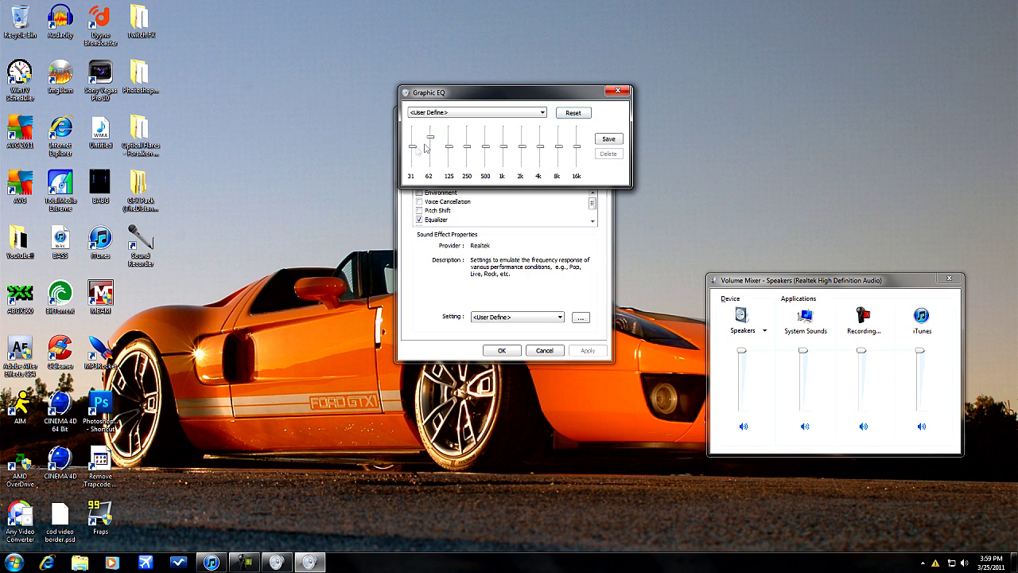
left_click_drag(413, 148, 501, 140)
left_click_drag(521, 147, 577, 142)
Save the custom User Define EQ curve as a named preset
left_click(608, 140)
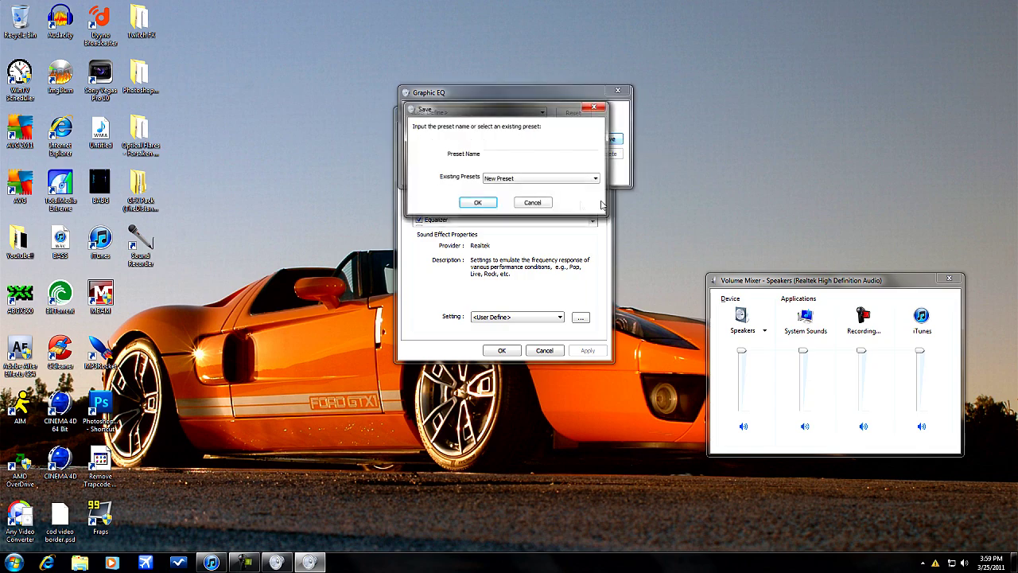
left_click(504, 156)
type("bass")
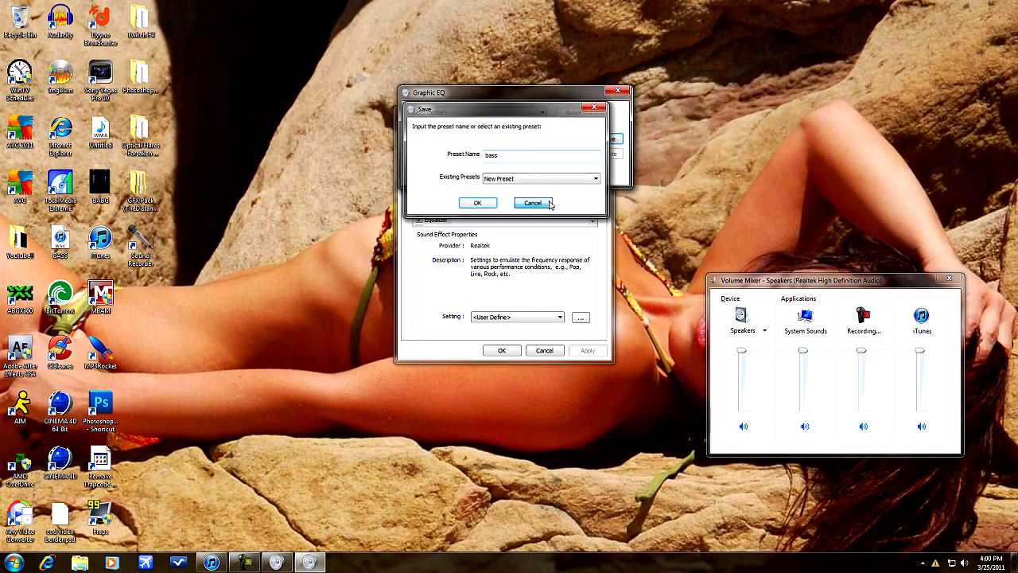
key("Return")
Set the equalizer back to None, close Graphic EQ and the properties, and restore iTunes
left_click(542, 113)
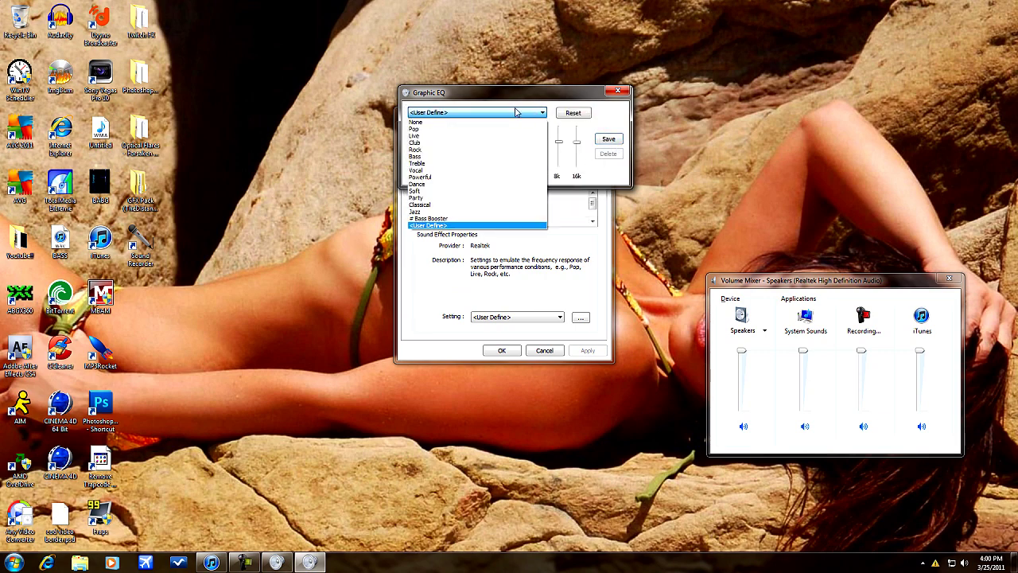
left_click(477, 121)
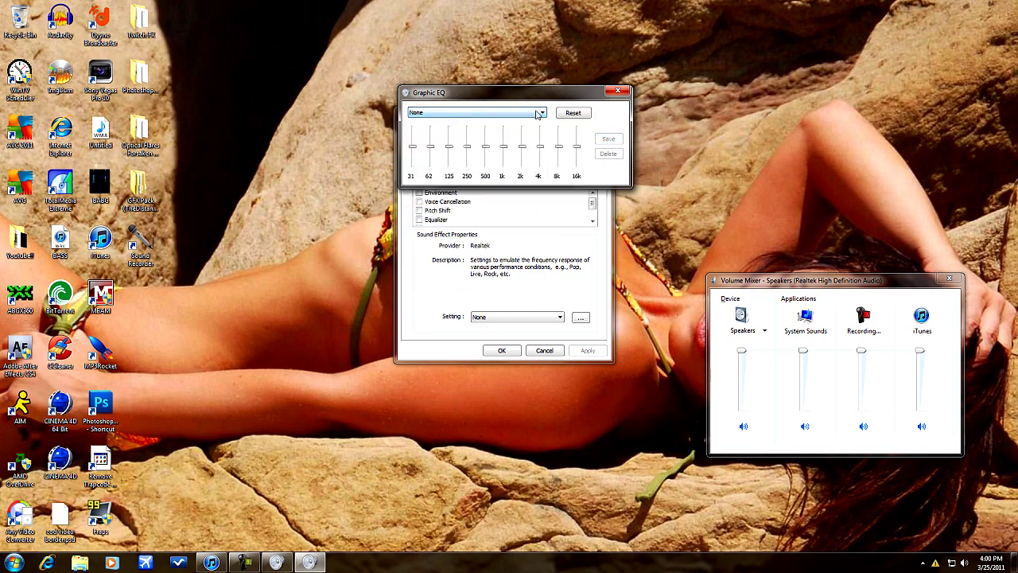
left_click(617, 90)
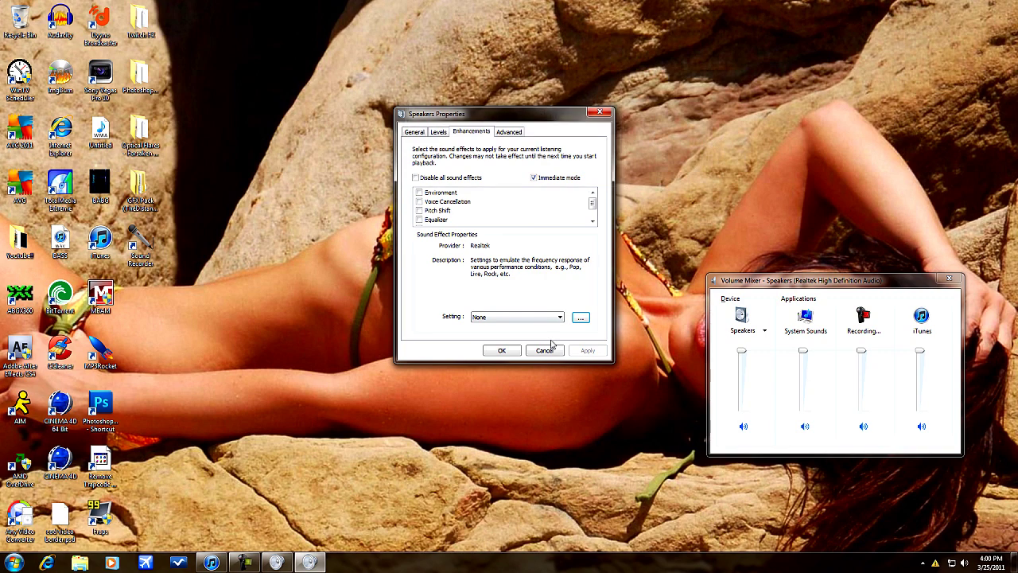
left_click(512, 354)
left_click(210, 562)
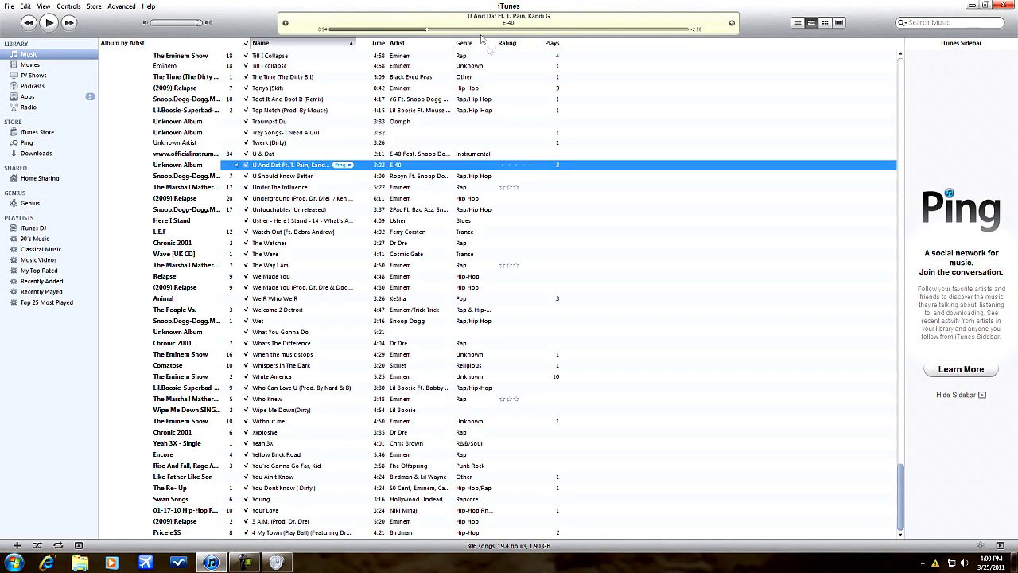
Play 'U And Dat' from 0:00 for about eleven seconds, pause it, and show the Volume Mixer
left_click_drag(428, 32, 324, 32)
left_click(48, 22)
mouse_move(276, 562)
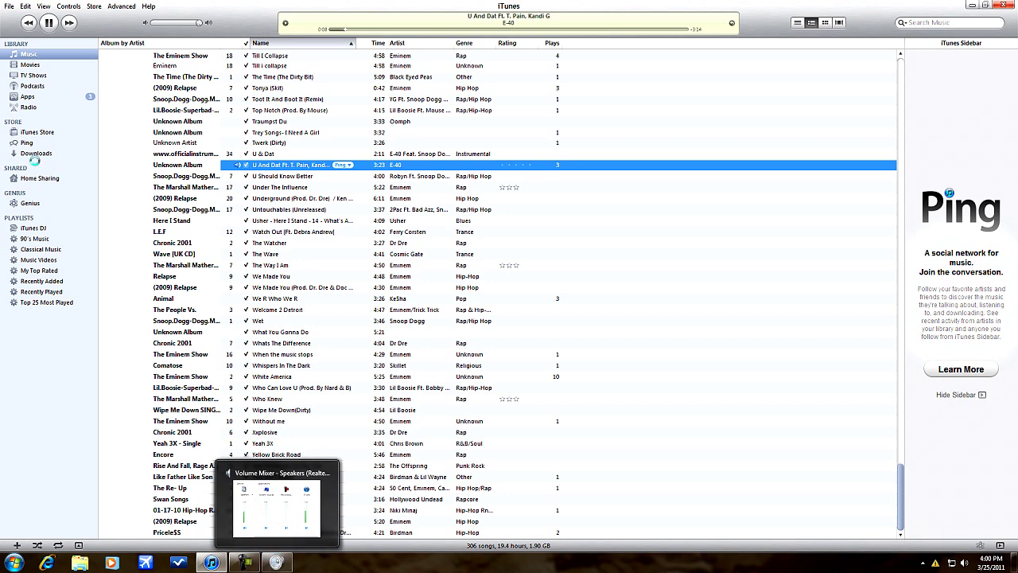
left_click(49, 22)
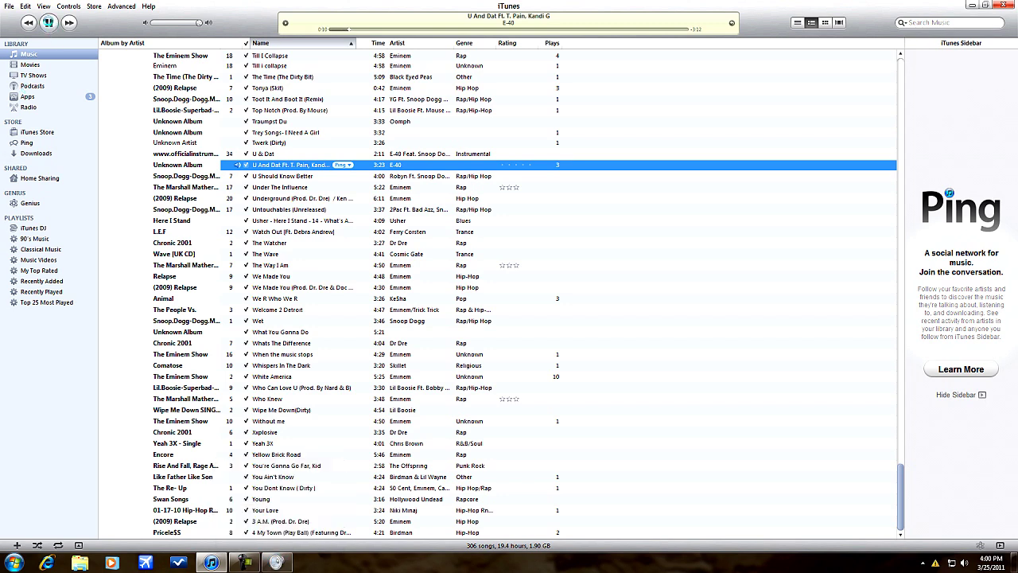
left_click(276, 562)
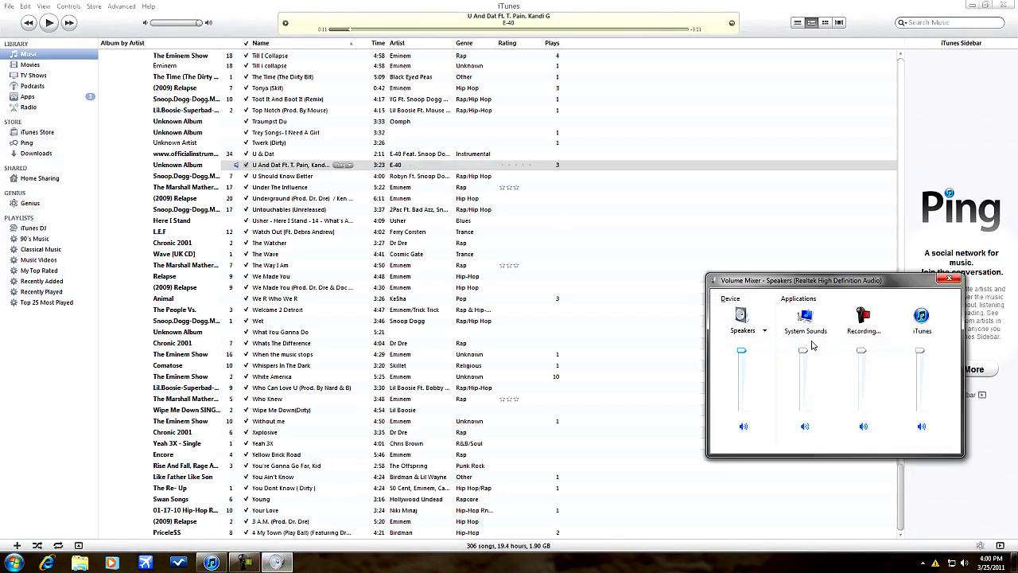
Set the Speakers Equalizer back to # Bass Booster, close the mixer, and resume 'U And Dat'
left_click(756, 322)
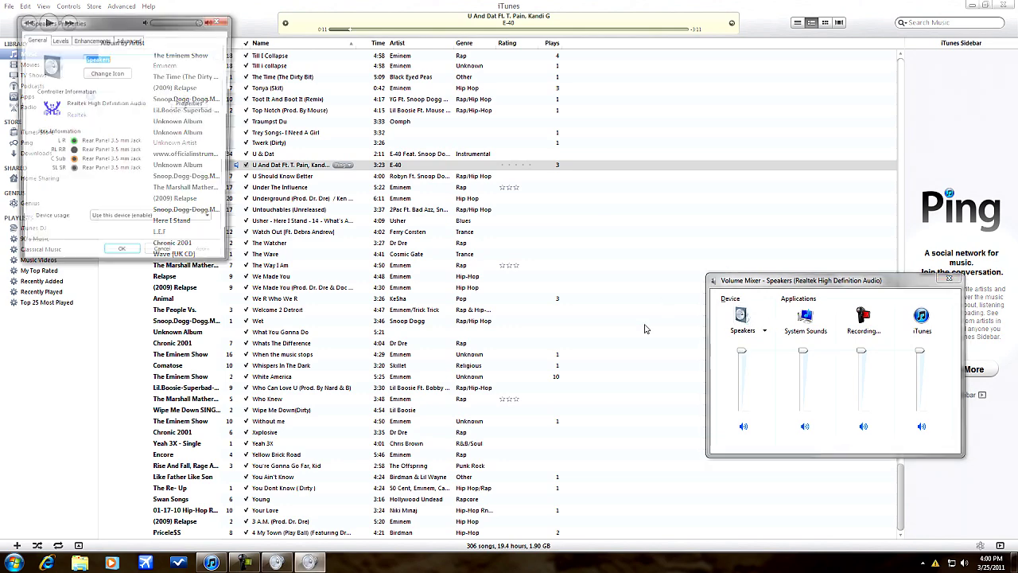
left_click(90, 38)
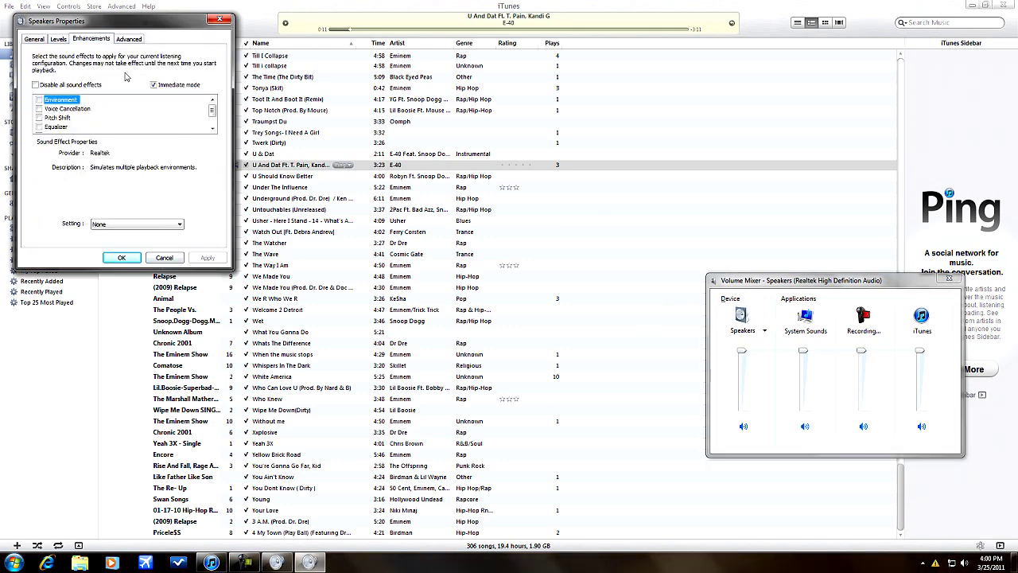
left_click(126, 224)
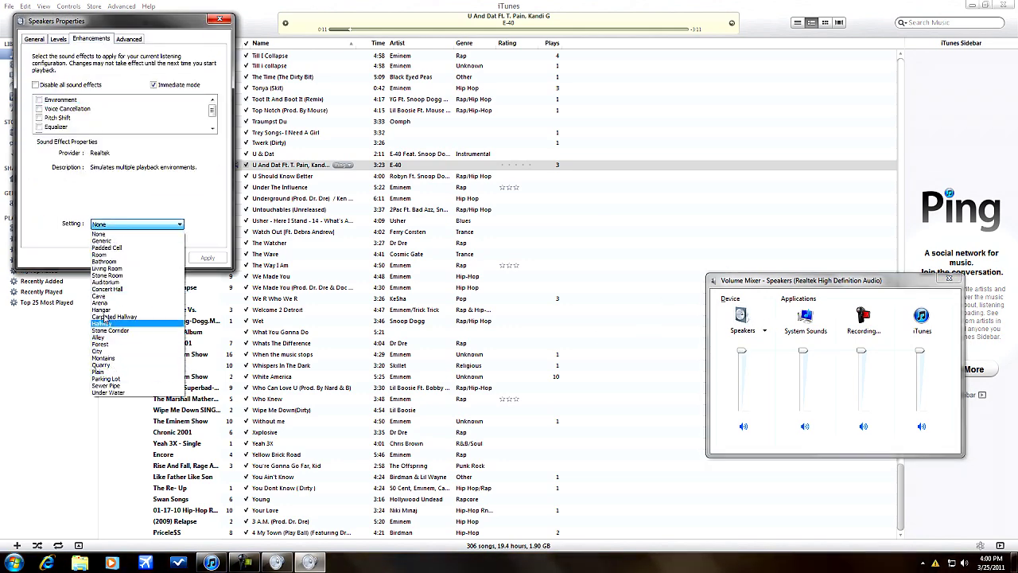
left_click(56, 127)
left_click(132, 225)
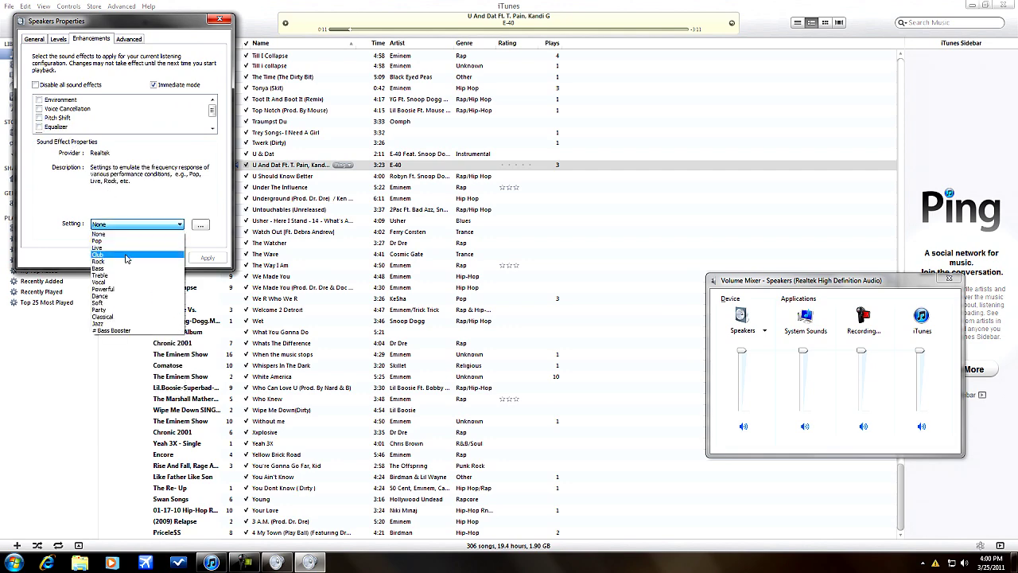
left_click(117, 324)
left_click(123, 258)
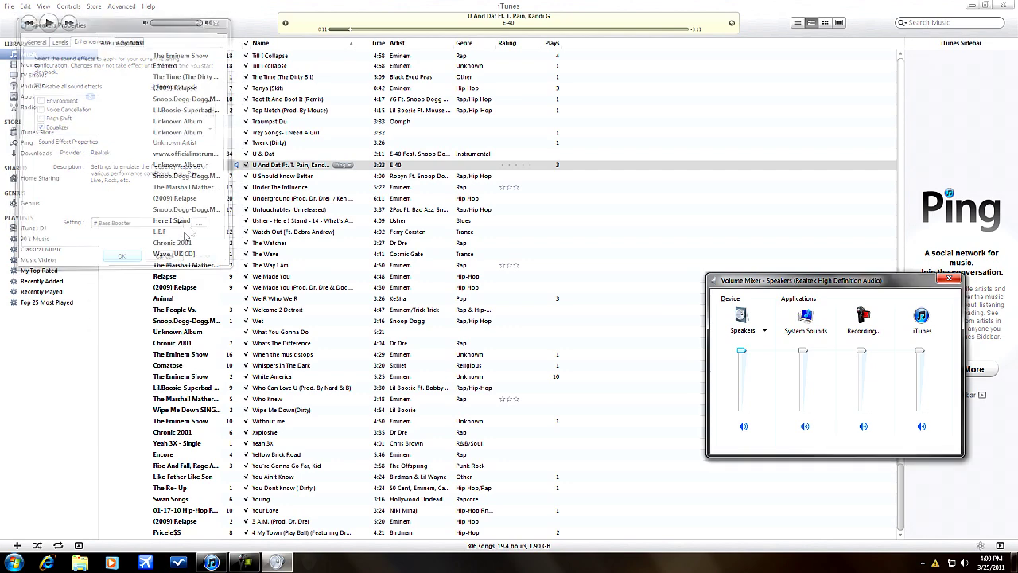
left_click(948, 278)
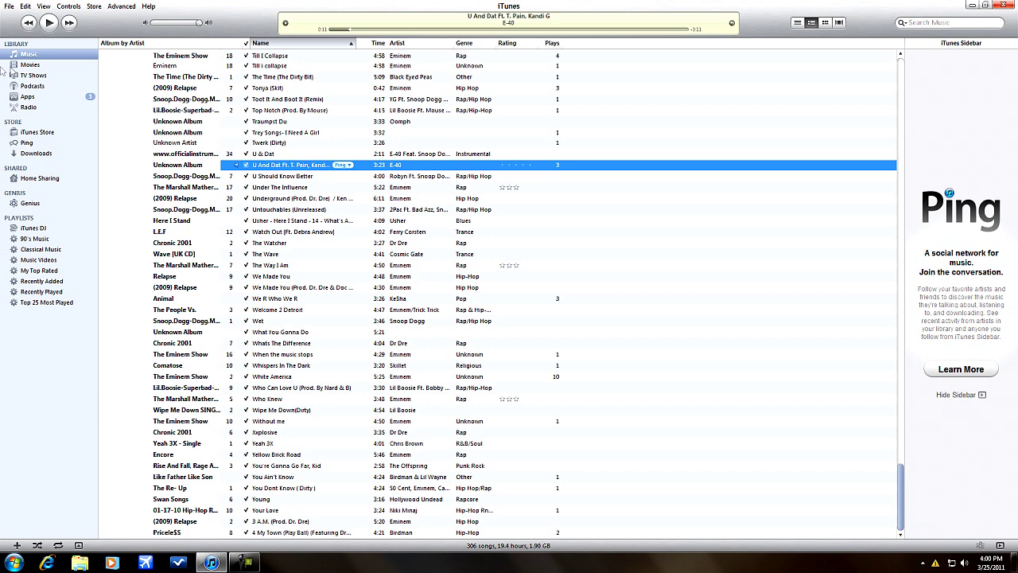
left_click(50, 23)
Pause the song and minimize iTunes to reveal the desktop
left_click(49, 23)
left_click(971, 5)
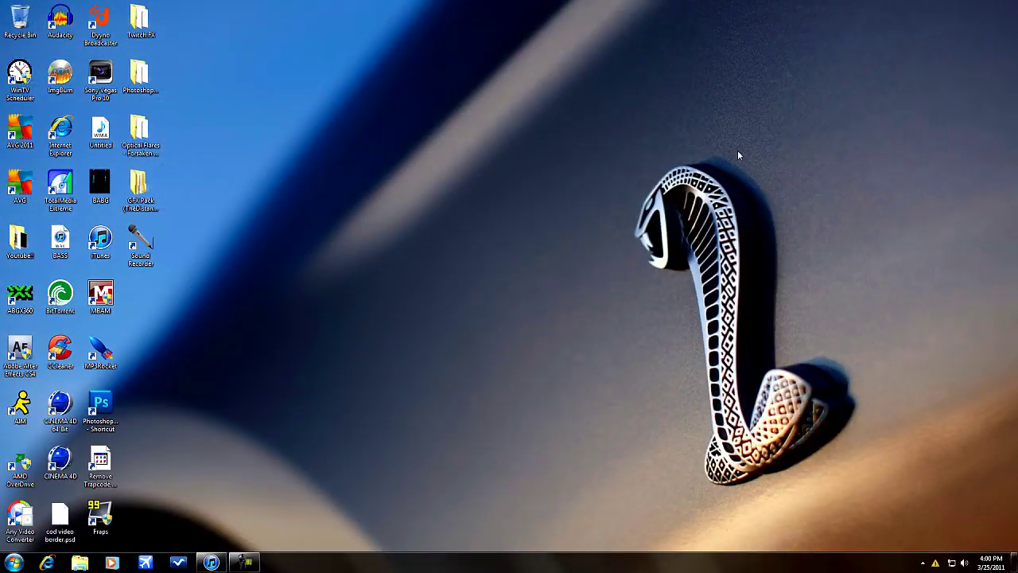